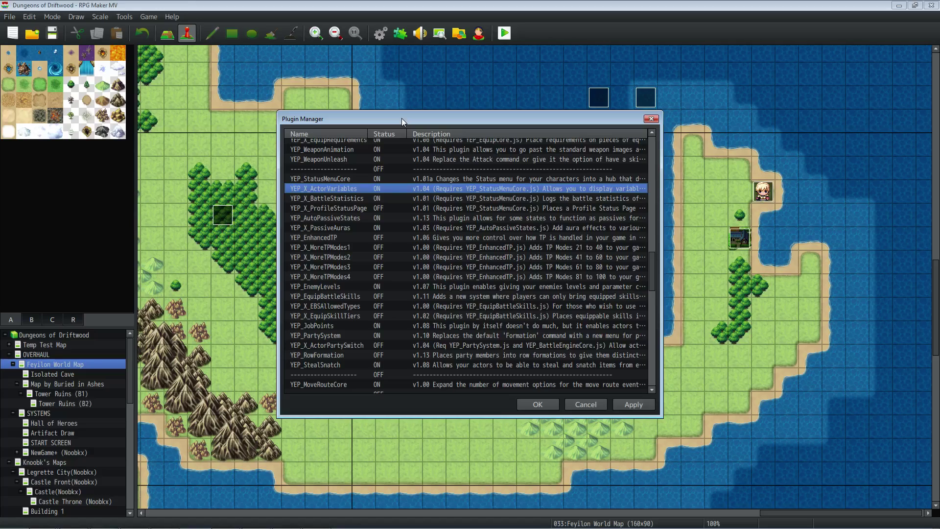
Open the YEP_X_ActorVariables plugin's parameters and inspect the first Global Column entries.
{"action": "left_click", "coordinate": [362, 178]}
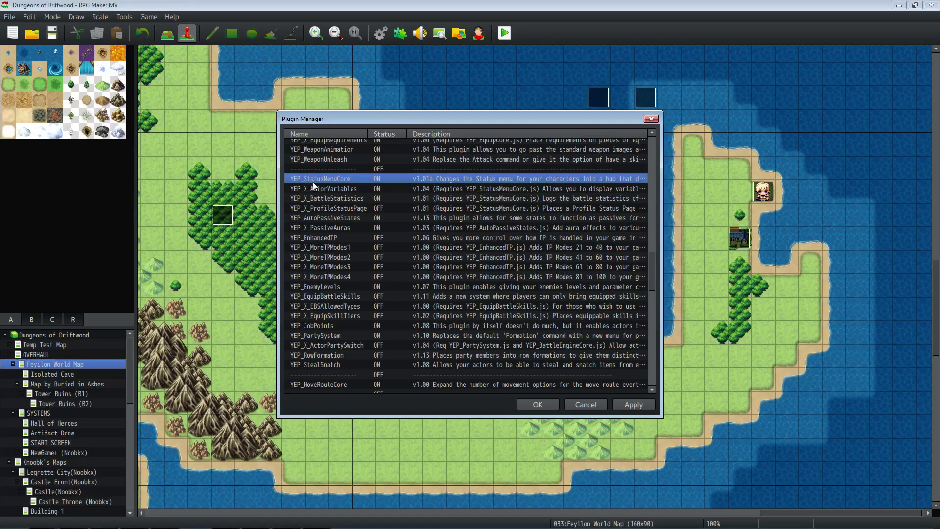
{"action": "left_click", "coordinate": [338, 188]}
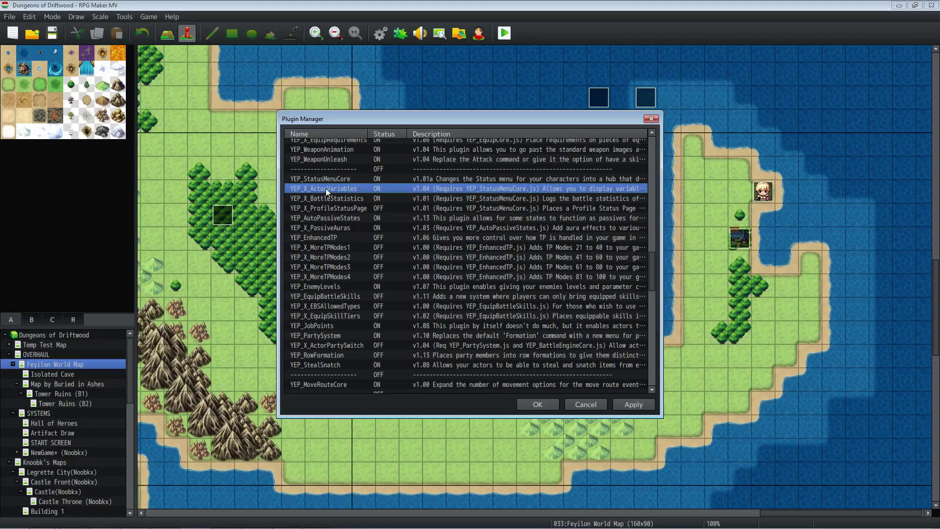
{"action": "double_click", "coordinate": [342, 190]}
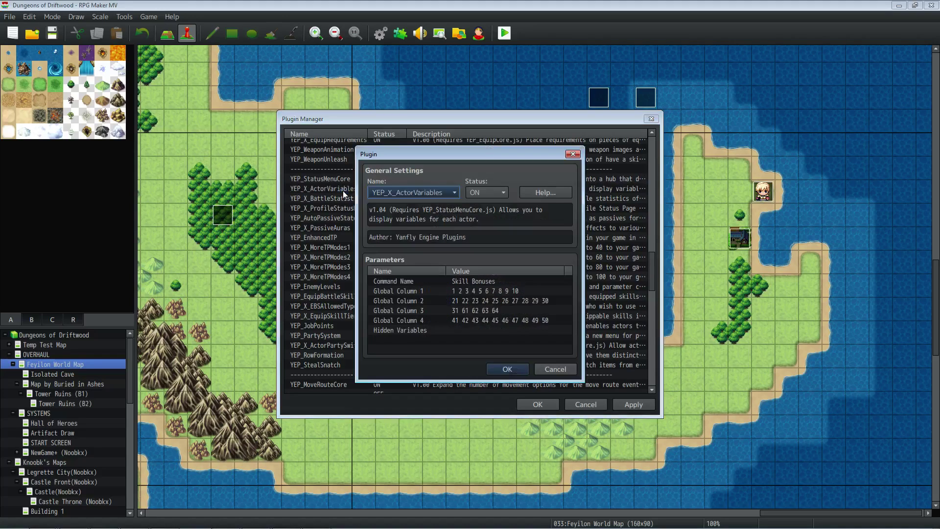
{"action": "left_click", "coordinate": [466, 291]}
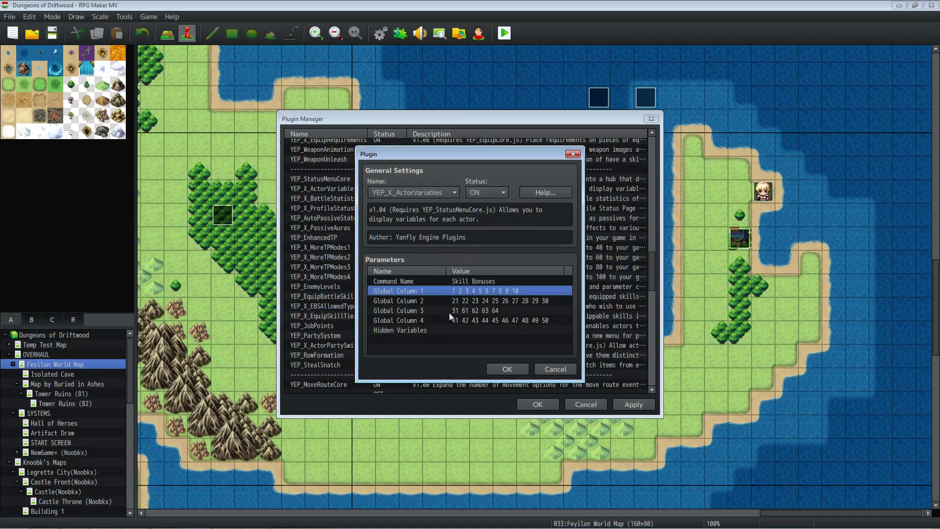
{"action": "left_click", "coordinate": [454, 303]}
Review Global Columns 3 and 4, then close the settings and Plugin Manager unchanged.
{"action": "left_click", "coordinate": [454, 309]}
{"action": "left_click", "coordinate": [462, 301]}
{"action": "left_click", "coordinate": [462, 291]}
{"action": "left_click", "coordinate": [462, 299]}
{"action": "left_click", "coordinate": [468, 320]}
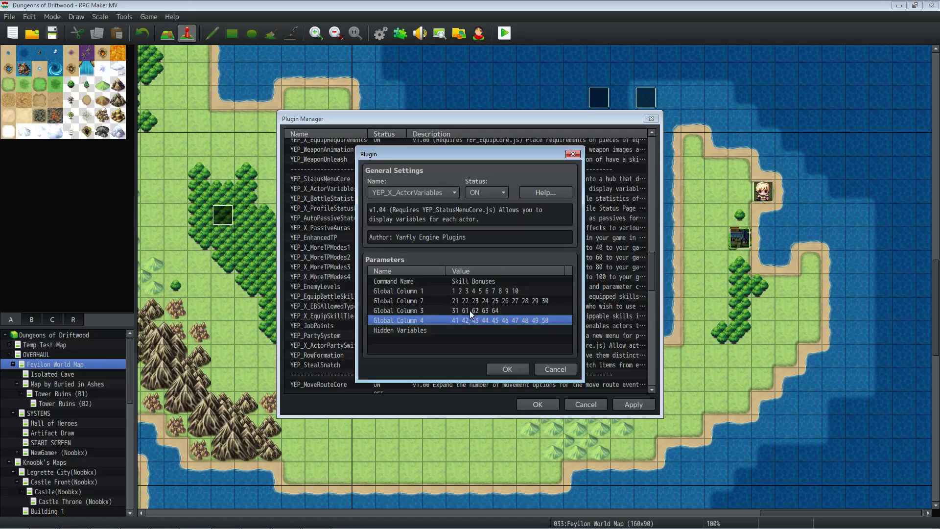
{"action": "left_click", "coordinate": [468, 311]}
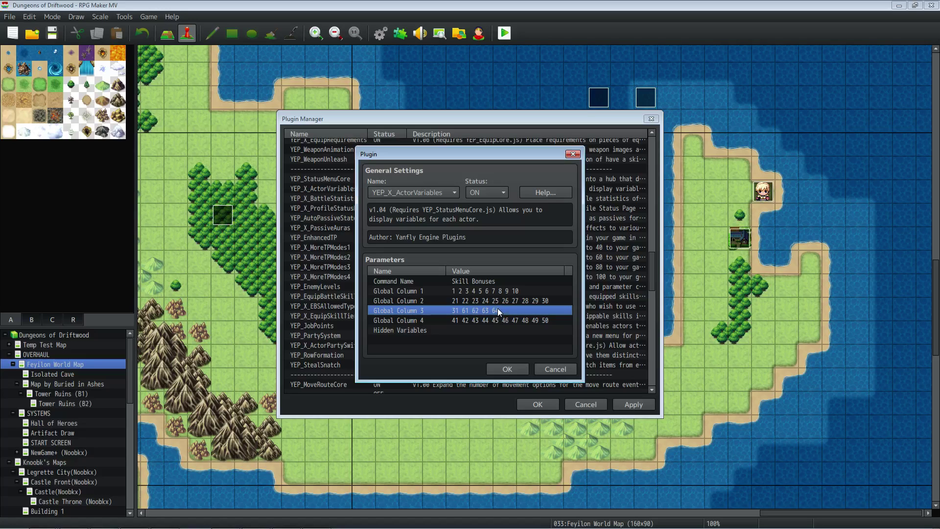
{"action": "left_click", "coordinate": [509, 370]}
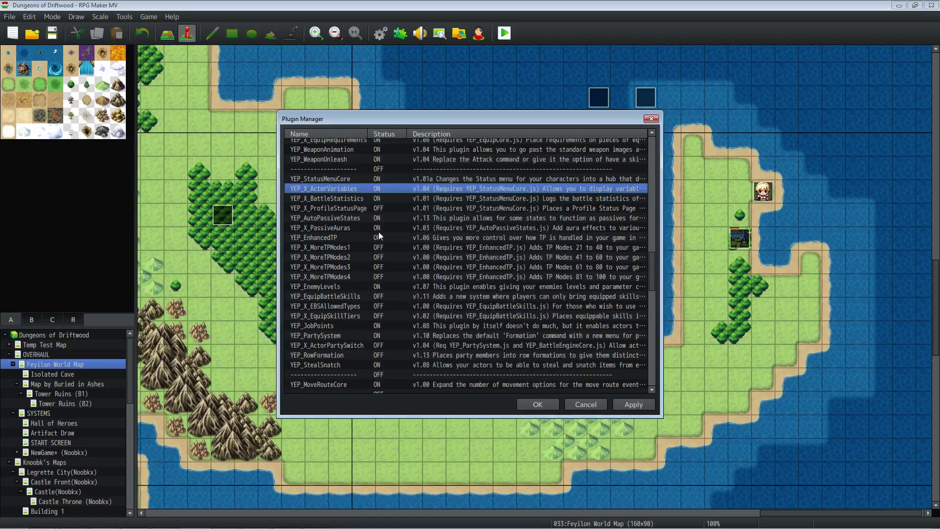
{"action": "left_click", "coordinate": [537, 404]}
Open the Database on the Potion item and highlight '200 HP.' and the healing bonus wording in its description.
{"action": "left_click", "coordinate": [383, 34]}
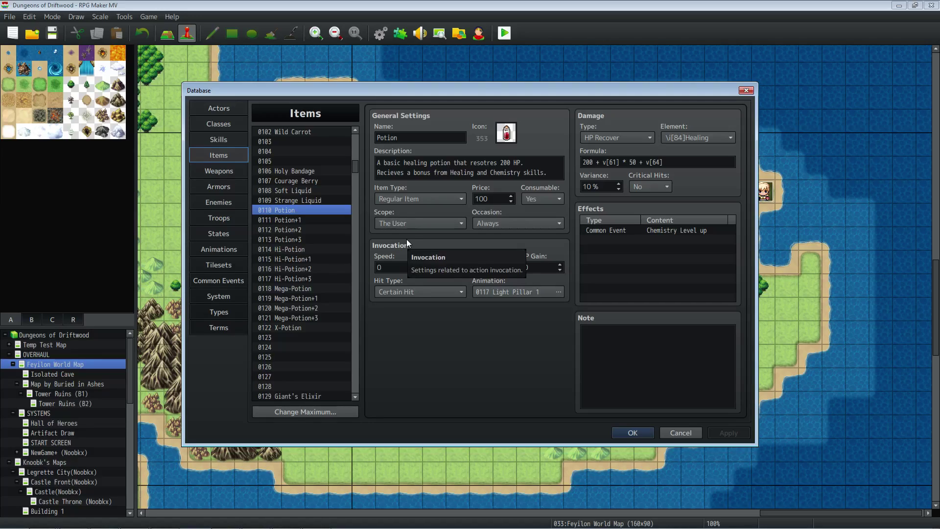
{"action": "left_click", "coordinate": [520, 162]}
{"action": "left_click_drag", "start_coordinate": [523, 162], "coordinate": [500, 163]}
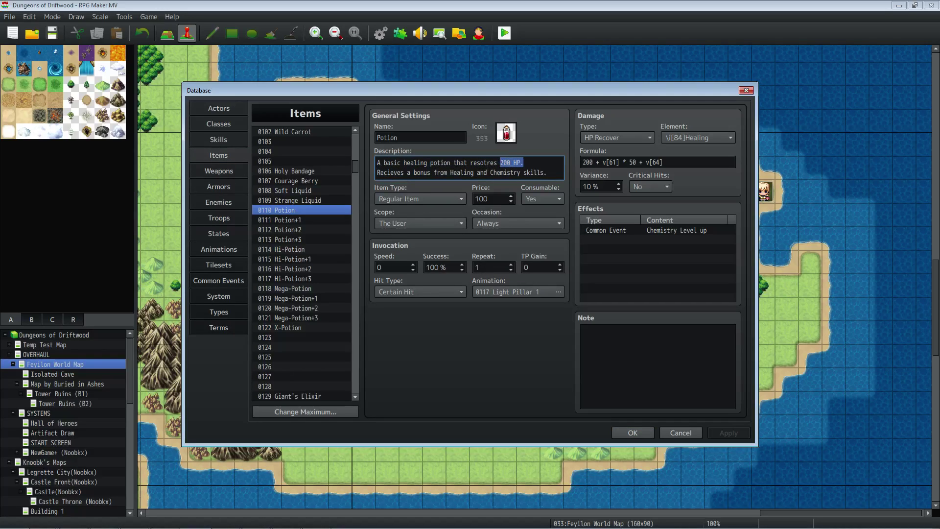
{"action": "left_click_drag", "start_coordinate": [404, 174], "coordinate": [549, 174]}
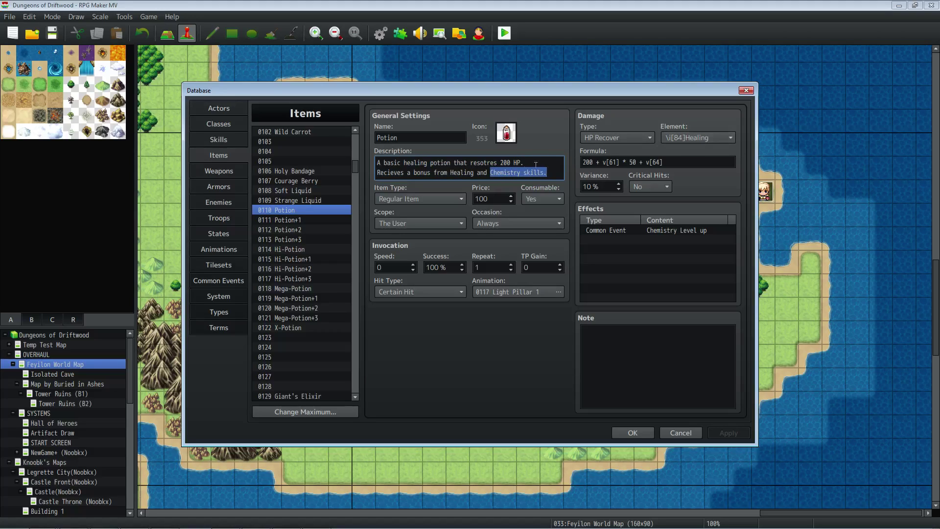
{"action": "left_click_drag", "start_coordinate": [474, 174], "coordinate": [455, 174]}
{"action": "left_click", "coordinate": [456, 173]}
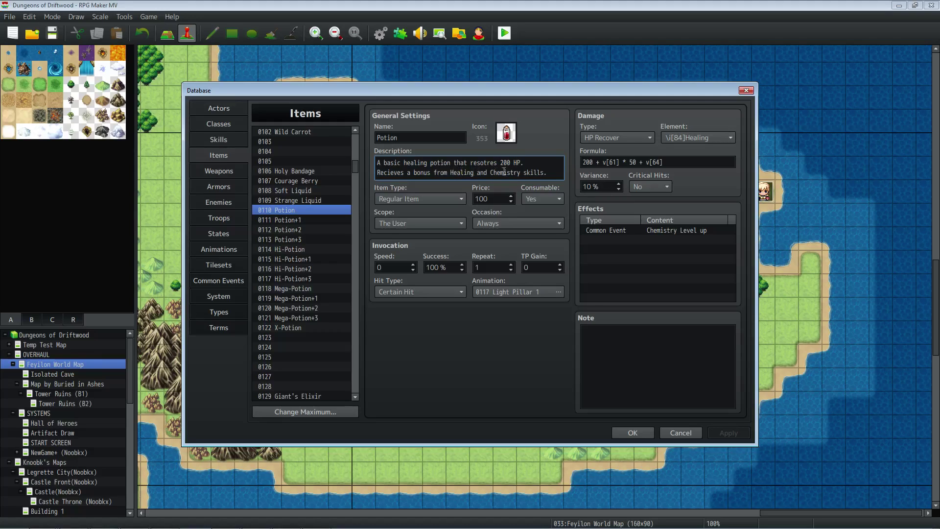
Set the Potion's healing variance to 0 % and apply it.
{"action": "left_click_drag", "start_coordinate": [582, 162], "coordinate": [619, 162]}
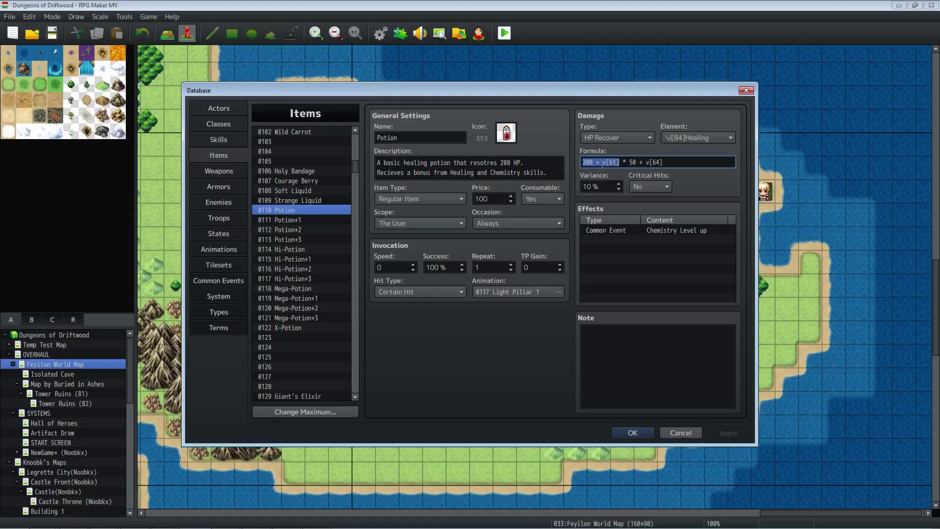
{"action": "key", "text": "Tab"}
{"action": "type", "text": "0"}
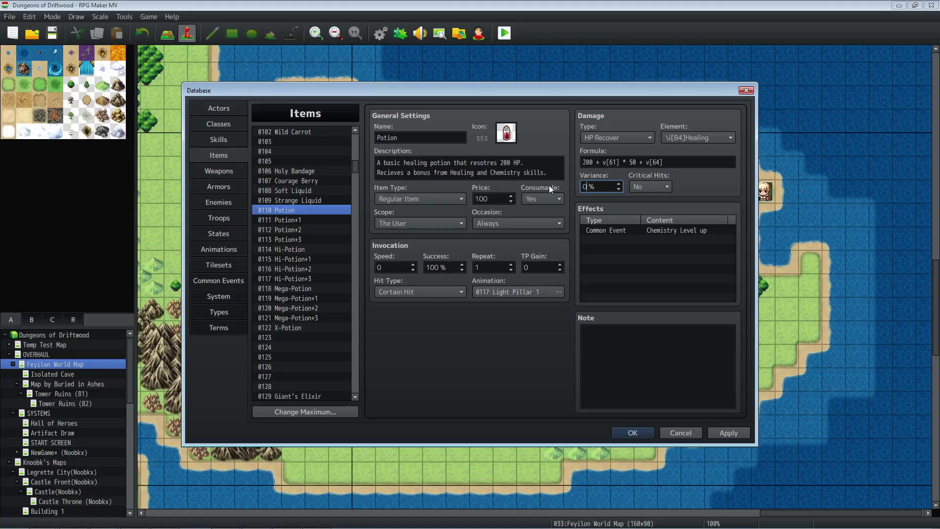
{"action": "left_click", "coordinate": [729, 431]}
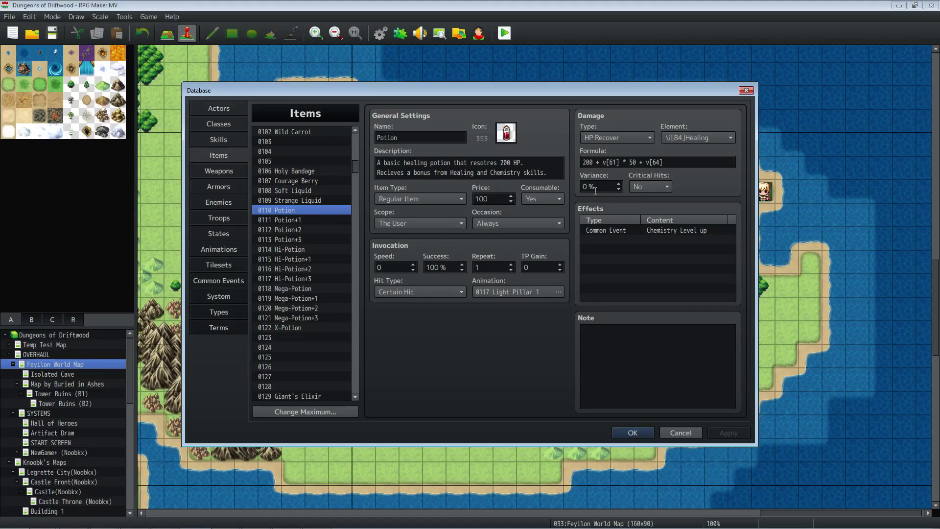
Highlight the formula's base 200, the plus sign, v[61] and v[64] terms.
{"action": "double_click", "coordinate": [588, 162]}
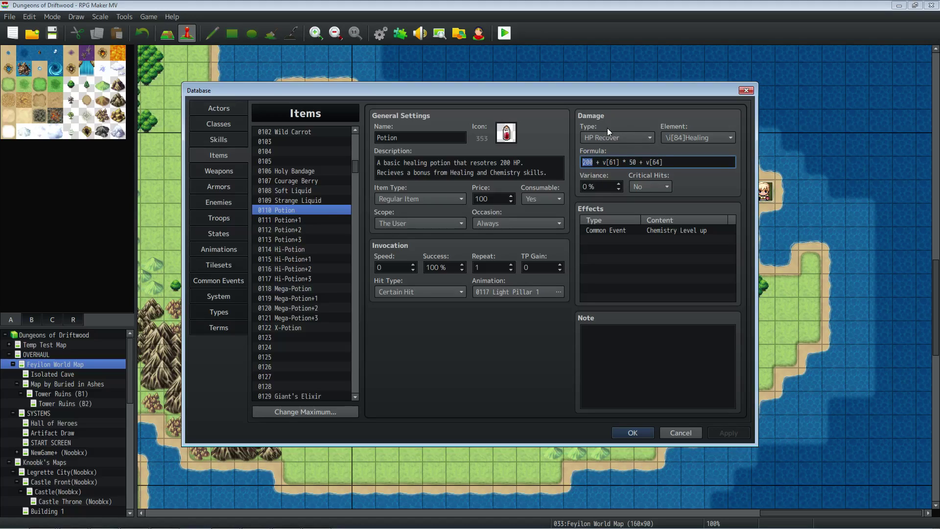
{"action": "double_click", "coordinate": [600, 162]}
{"action": "left_click_drag", "start_coordinate": [603, 162], "coordinate": [619, 161]}
{"action": "left_click_drag", "start_coordinate": [607, 162], "coordinate": [611, 160]}
{"action": "mouse_move", "coordinate": [636, 162]}
{"action": "left_mouse_down"}
{"action": "mouse_move", "coordinate": [599, 162]}
{"action": "mouse_move", "coordinate": [666, 163]}
{"action": "mouse_move", "coordinate": [644, 162]}
{"action": "left_mouse_up"}
{"action": "left_click", "coordinate": [643, 162]}
{"action": "left_click", "coordinate": [645, 162]}
{"action": "left_click", "coordinate": [590, 162]}
Highlight v[61] * 50 and the whole formula, then point out the Chemistry Level up effect.
{"action": "left_click_drag", "start_coordinate": [603, 162], "coordinate": [643, 162]}
{"action": "left_click", "coordinate": [617, 162]}
{"action": "left_click_drag", "start_coordinate": [620, 162], "coordinate": [604, 161]}
{"action": "left_click", "coordinate": [620, 161]}
{"action": "left_click_drag", "start_coordinate": [620, 161], "coordinate": [602, 161]}
{"action": "left_click_drag", "start_coordinate": [659, 162], "coordinate": [588, 155]}
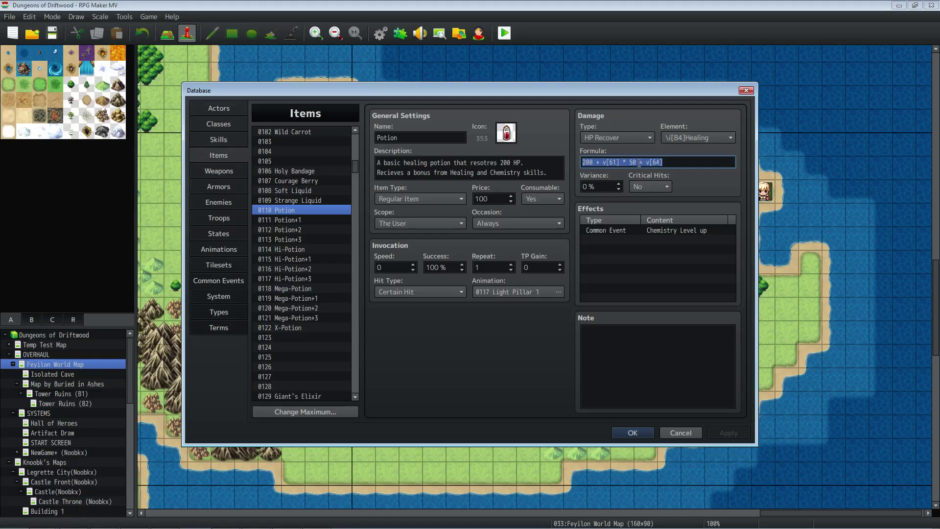
{"action": "left_click", "coordinate": [618, 231]}
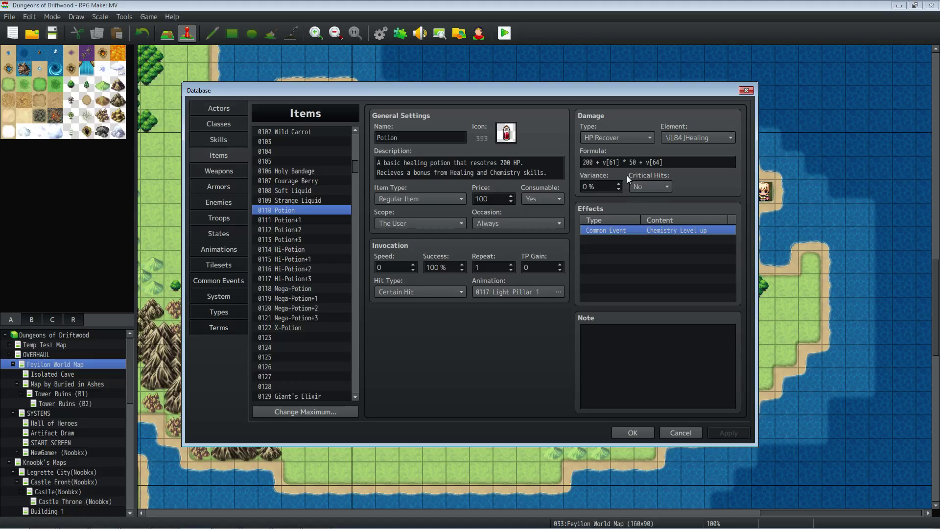
Highlight * 50 and v[64] in the formula, then view the Chemistry Level up common event.
{"action": "left_click", "coordinate": [635, 159]}
{"action": "left_click_drag", "start_coordinate": [635, 162], "coordinate": [603, 162]}
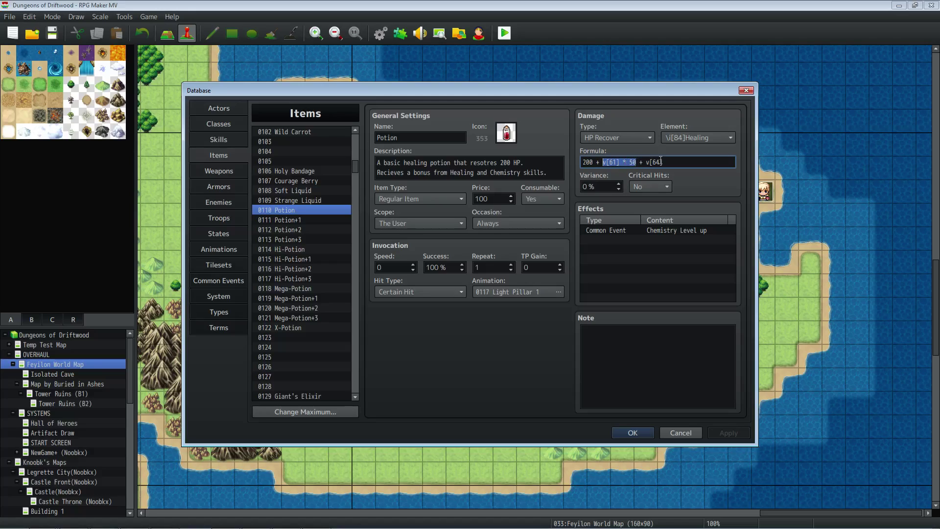
{"action": "left_click_drag", "start_coordinate": [643, 163], "coordinate": [669, 167]}
{"action": "left_click", "coordinate": [664, 162]}
{"action": "left_click", "coordinate": [601, 231]}
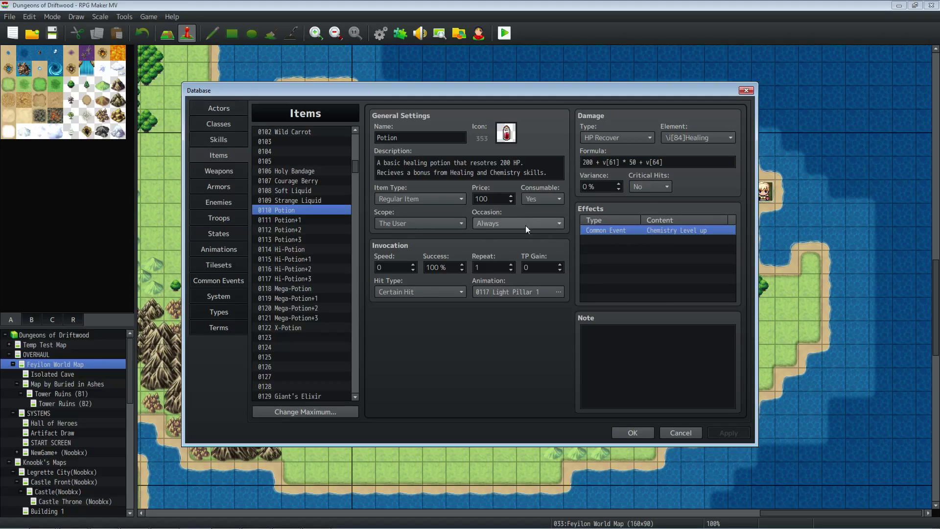
{"action": "left_click", "coordinate": [228, 285]}
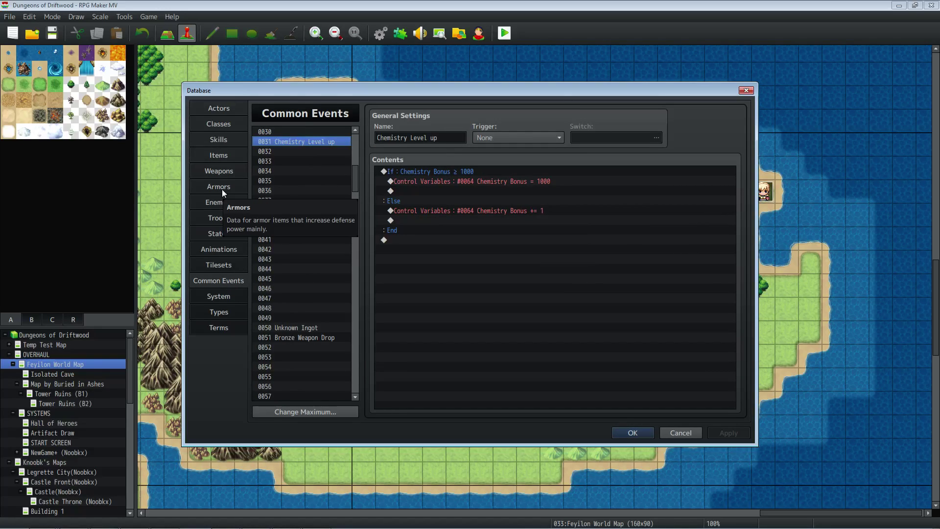
Check the conditional branch comparing Chemistry Bonus against 1000.
{"action": "left_click", "coordinate": [460, 182]}
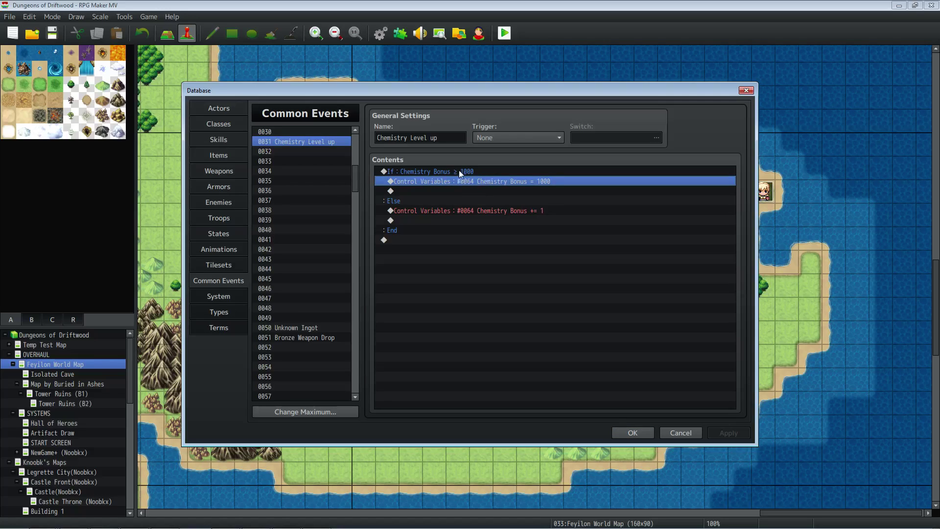
{"action": "left_click", "coordinate": [444, 174]}
{"action": "right_click", "coordinate": [445, 174]}
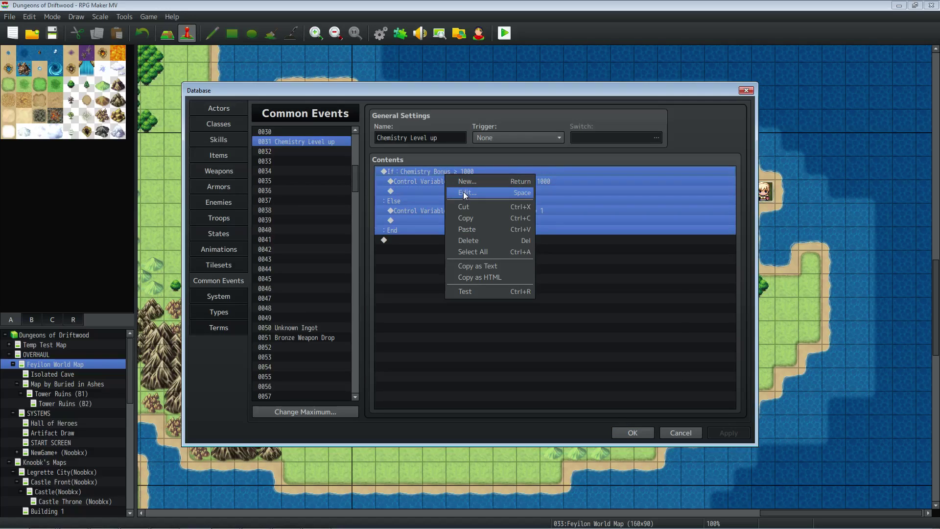
{"action": "left_click", "coordinate": [463, 192]}
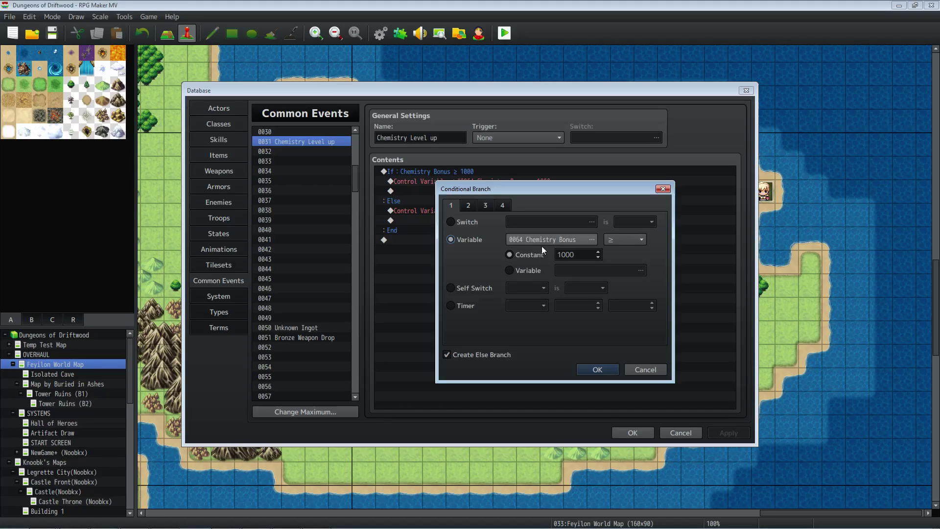
{"action": "double_click", "coordinate": [584, 258]}
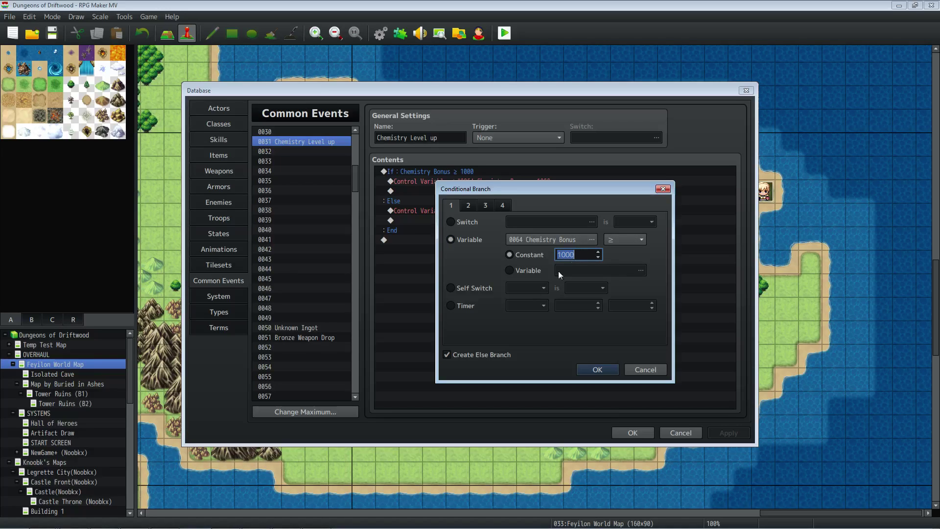
{"action": "left_click", "coordinate": [596, 368]}
In the If branch, set Chemistry Bonus to the constant 1000.
{"action": "left_click", "coordinate": [421, 190]}
{"action": "left_click", "coordinate": [440, 183]}
{"action": "right_click", "coordinate": [444, 183]}
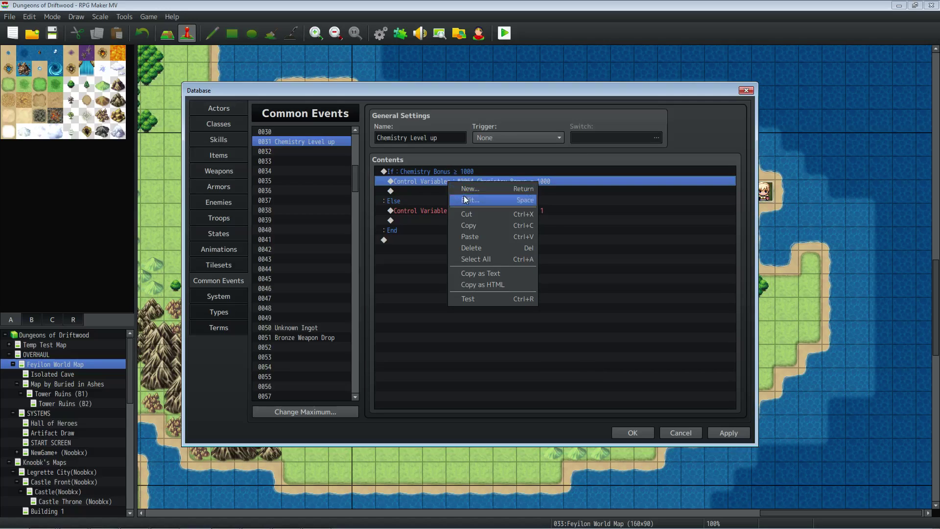
{"action": "left_click", "coordinate": [464, 198]}
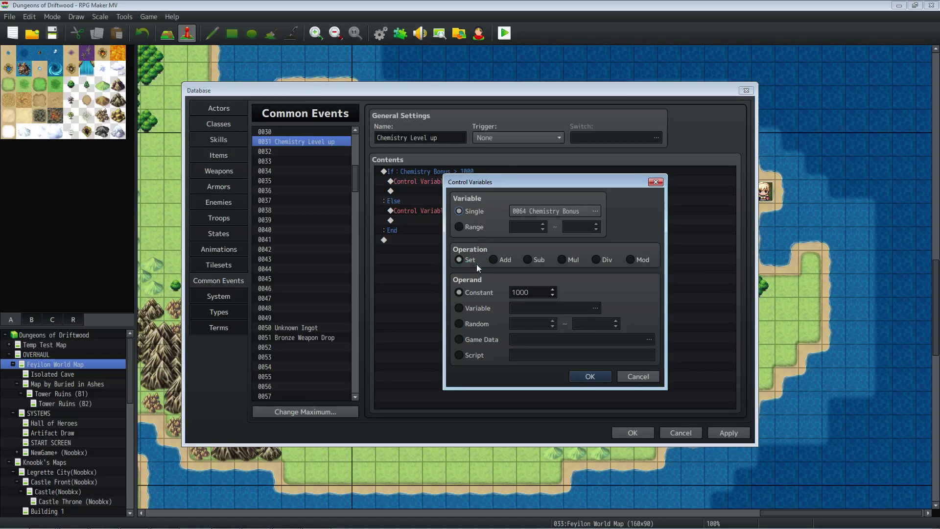
{"action": "left_click", "coordinate": [534, 292]}
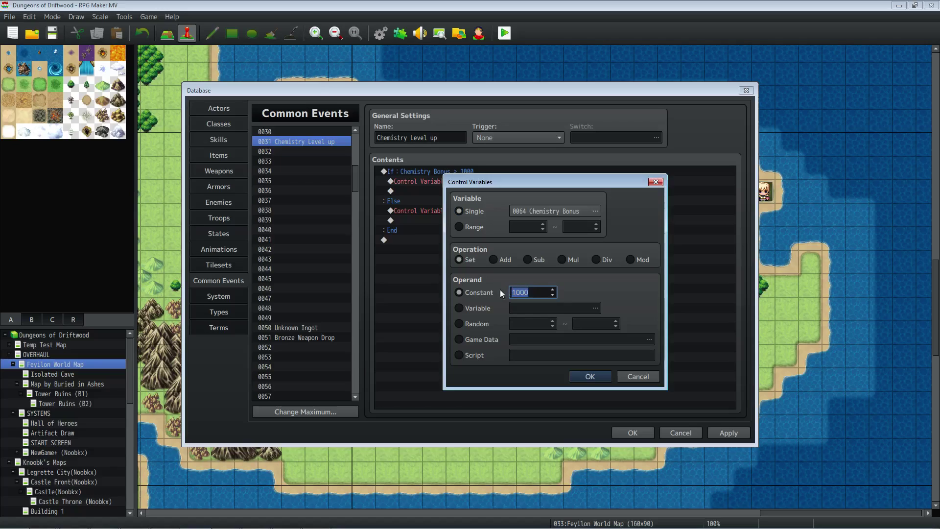
{"action": "left_click", "coordinate": [583, 377]}
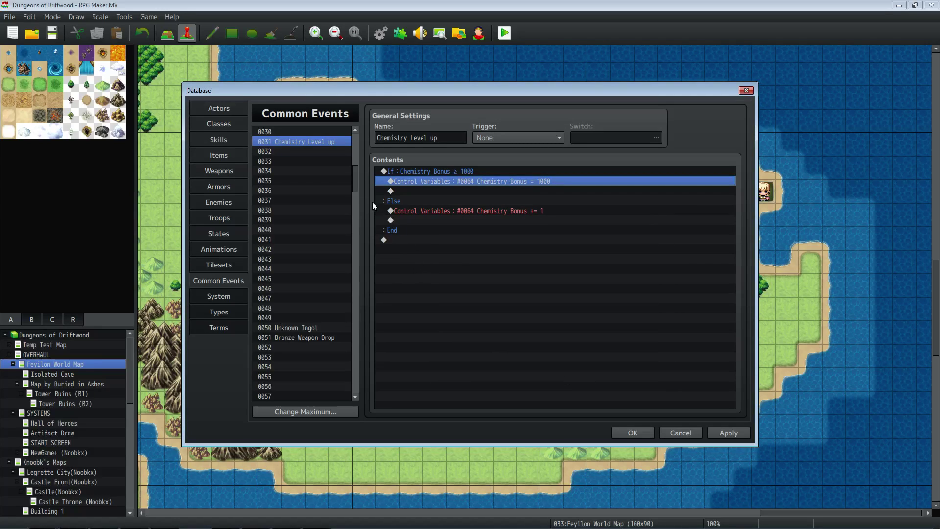
Look over the If branch, Else line and the whole conditional block.
{"action": "left_click", "coordinate": [431, 187]}
{"action": "left_click", "coordinate": [431, 185]}
{"action": "left_click", "coordinate": [431, 186]}
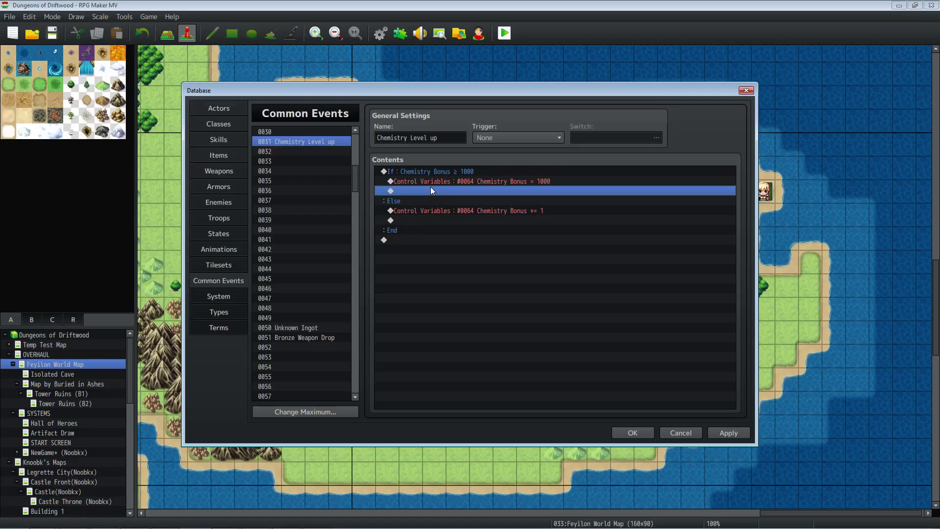
{"action": "left_click", "coordinate": [433, 175]}
{"action": "left_click", "coordinate": [431, 184]}
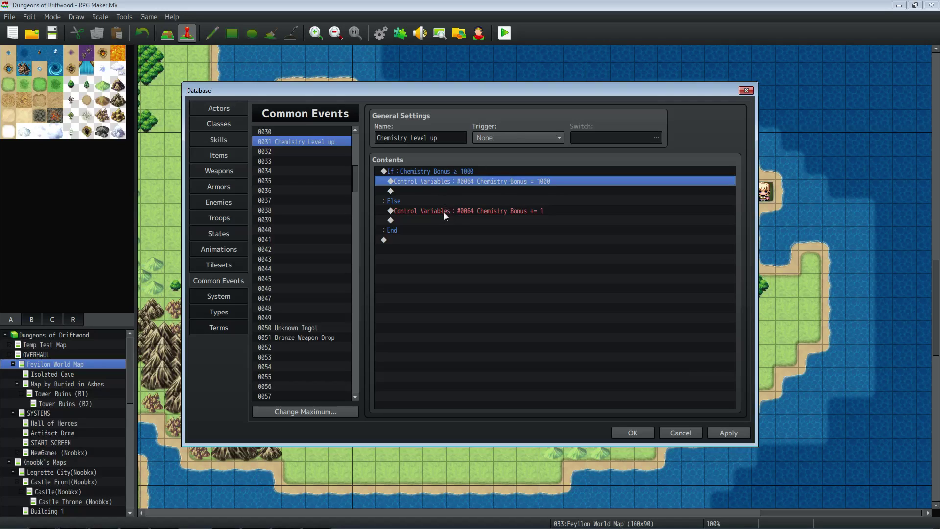
{"action": "left_click", "coordinate": [420, 201]}
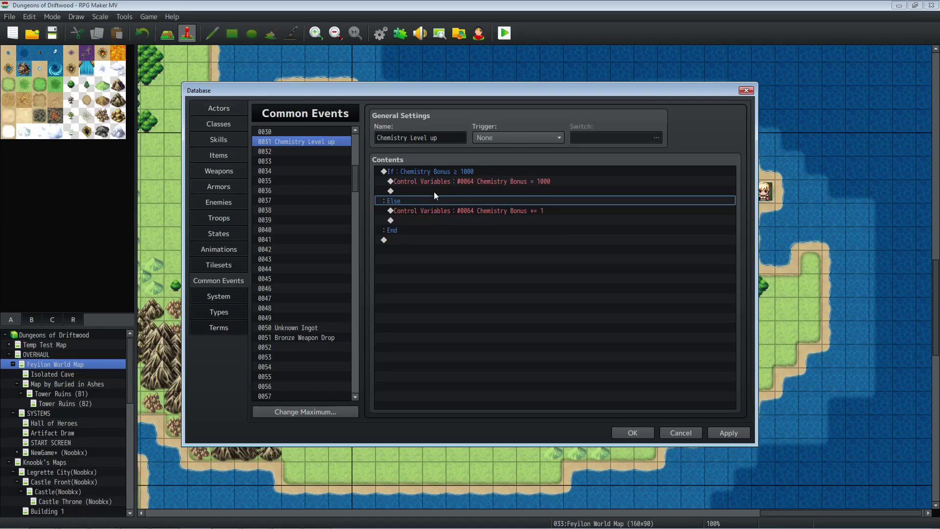
{"action": "left_click", "coordinate": [446, 174]}
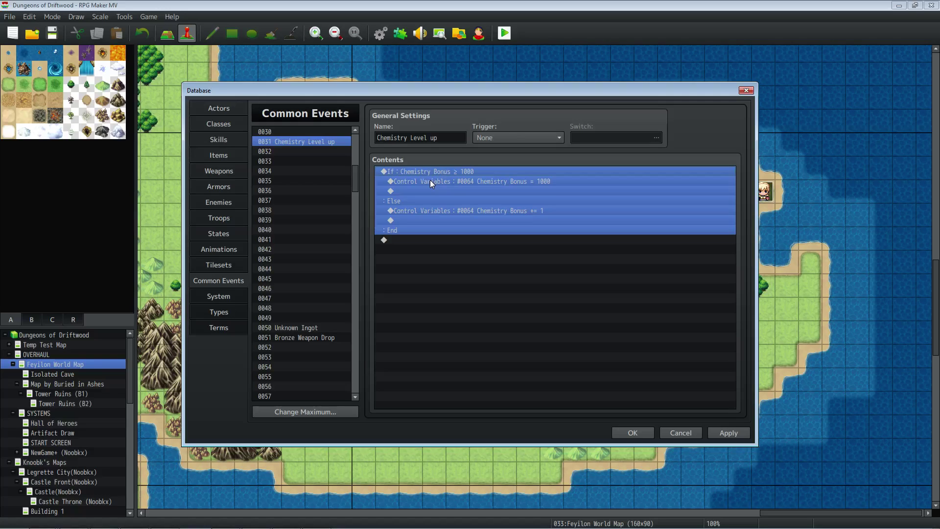
In the Else branch, make the command add 1 to Chemistry Bonus.
{"action": "left_click", "coordinate": [435, 209]}
{"action": "right_click", "coordinate": [436, 211]}
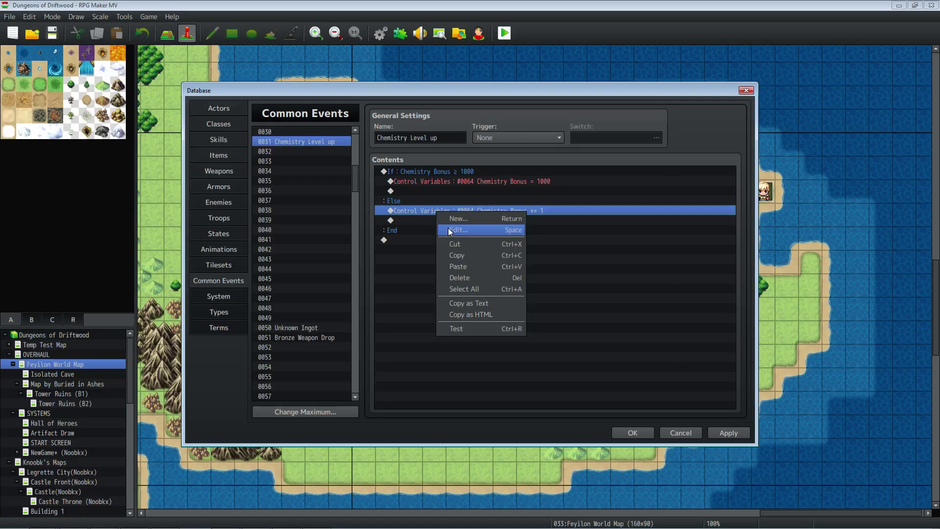
{"action": "left_click", "coordinate": [449, 230]}
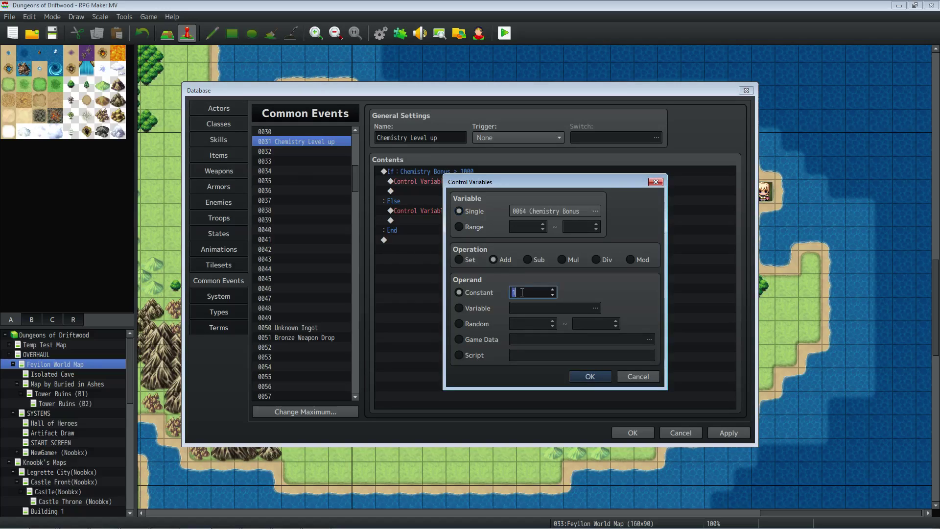
{"action": "left_click", "coordinate": [581, 373]}
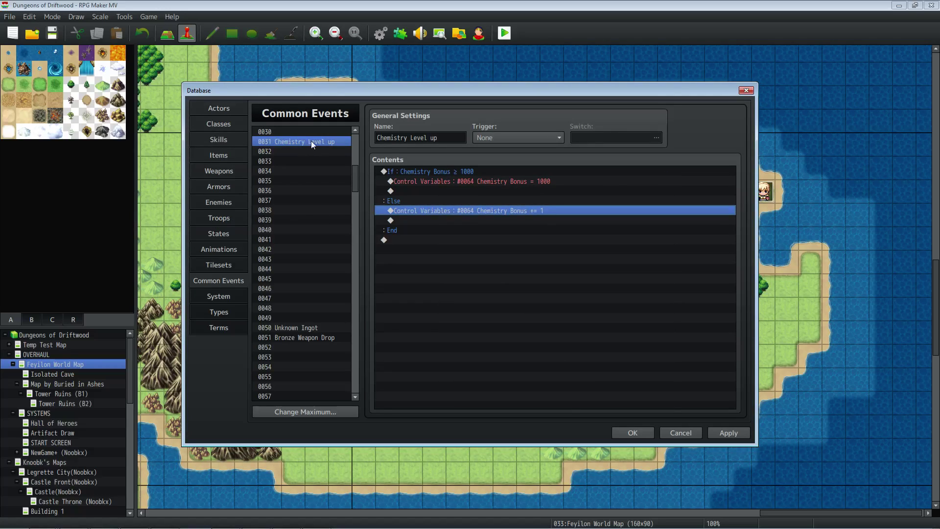
{"action": "left_click", "coordinate": [468, 172]}
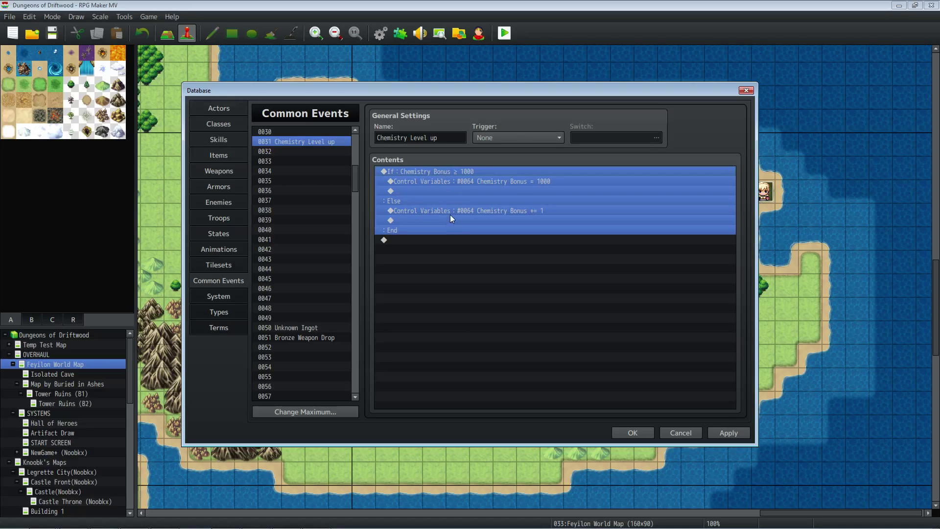
{"action": "left_click", "coordinate": [450, 213]}
{"action": "left_click", "coordinate": [457, 169]}
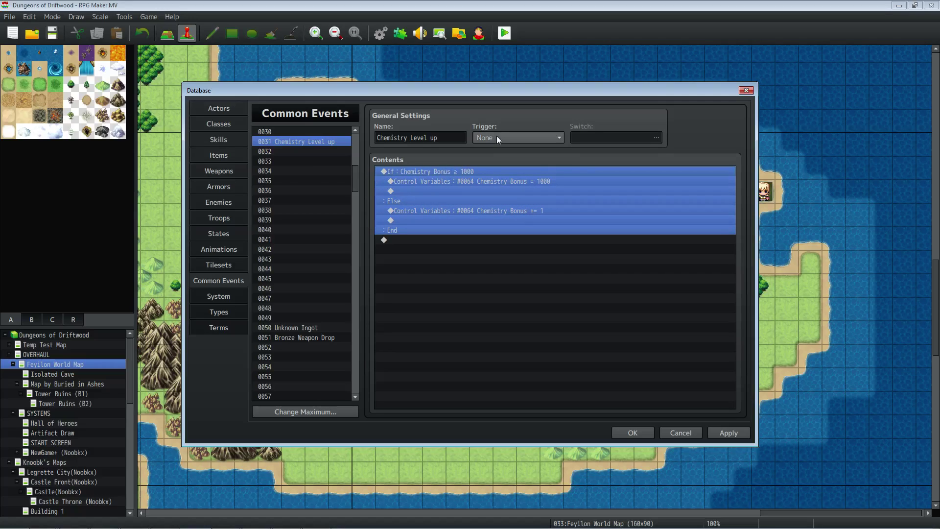
{"action": "left_click", "coordinate": [445, 221]}
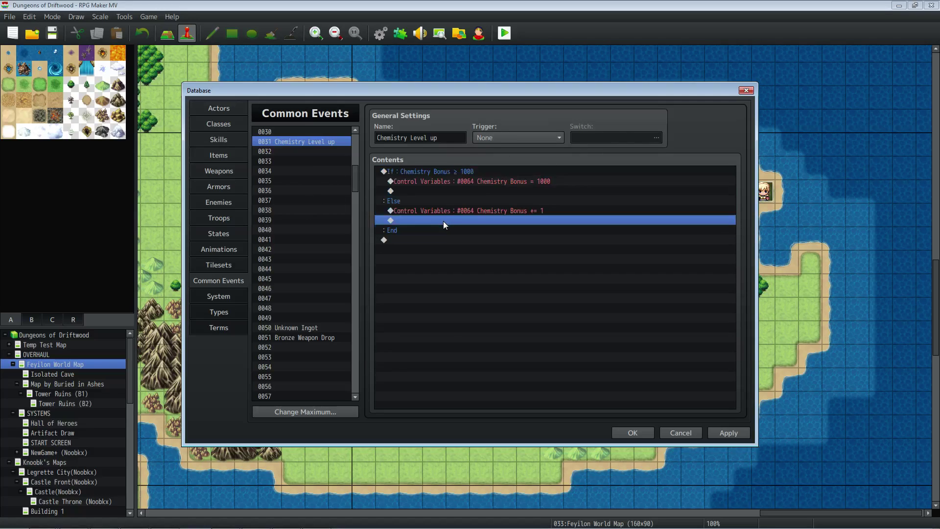
Add a Common Event effect calling Chemistry Level up to the Potion.
{"action": "left_click", "coordinate": [220, 155]}
{"action": "left_click", "coordinate": [602, 237]}
{"action": "right_click", "coordinate": [601, 236]}
{"action": "left_click", "coordinate": [610, 240]}
{"action": "left_click", "coordinate": [671, 195]}
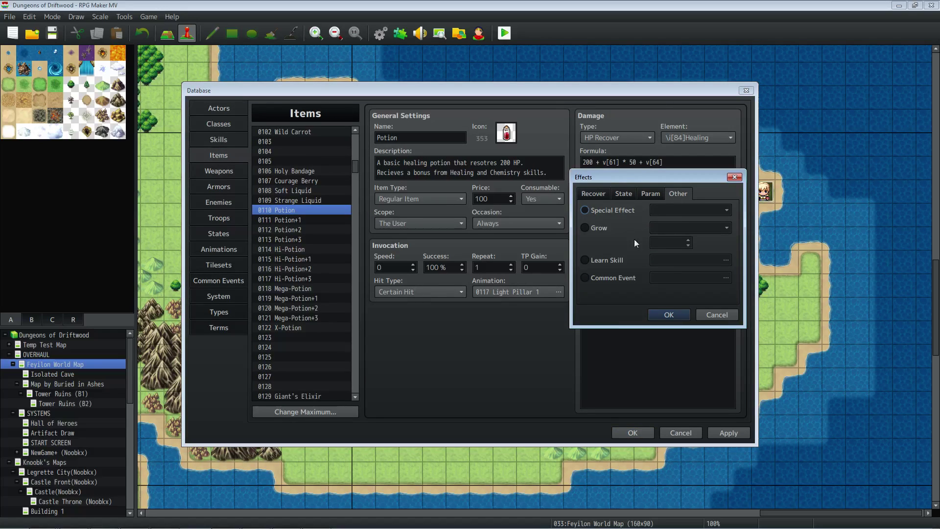
{"action": "left_click", "coordinate": [612, 277]}
{"action": "left_click", "coordinate": [668, 315]}
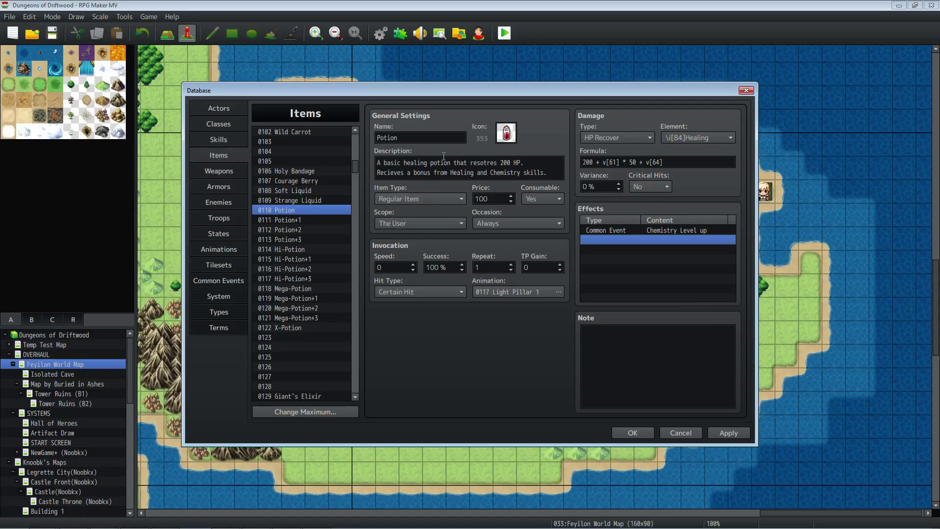
Change the formula's * after 200 to + and save the Database.
{"action": "left_click", "coordinate": [669, 161]}
{"action": "double_click", "coordinate": [597, 161]}
{"action": "type", "text": "+"}
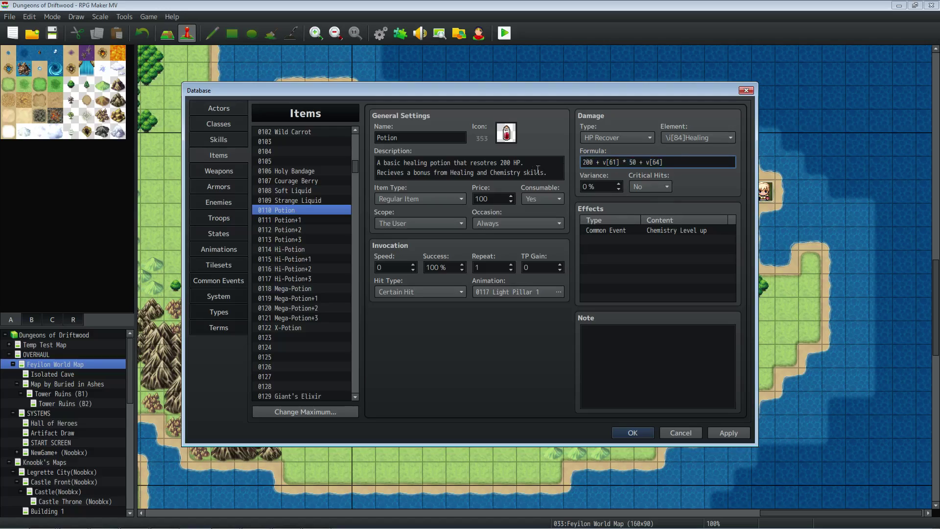
{"action": "left_click_drag", "start_coordinate": [678, 162], "coordinate": [550, 149]}
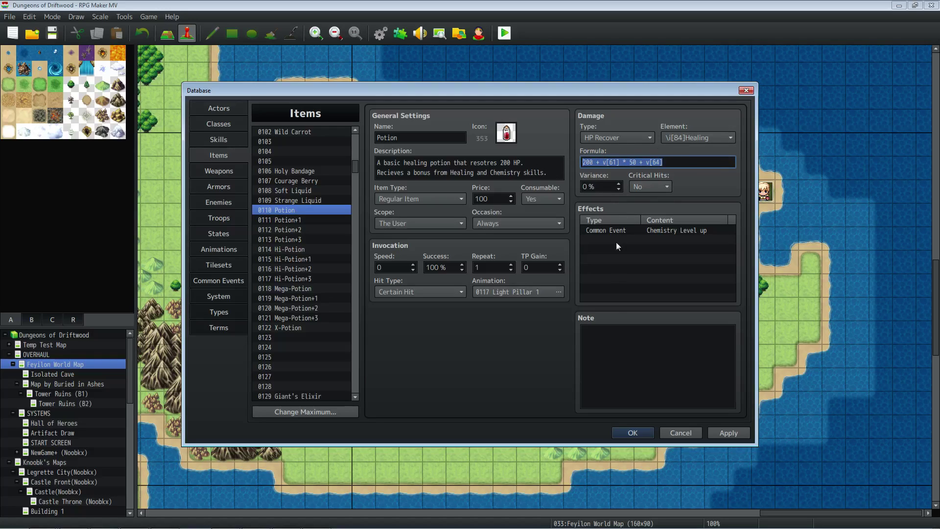
{"action": "left_click", "coordinate": [630, 434]}
Review the NPC event giving 10 Potions and launching the crafting scene, then save the project.
{"action": "right_click", "coordinate": [766, 193]}
{"action": "left_click", "coordinate": [773, 201]}
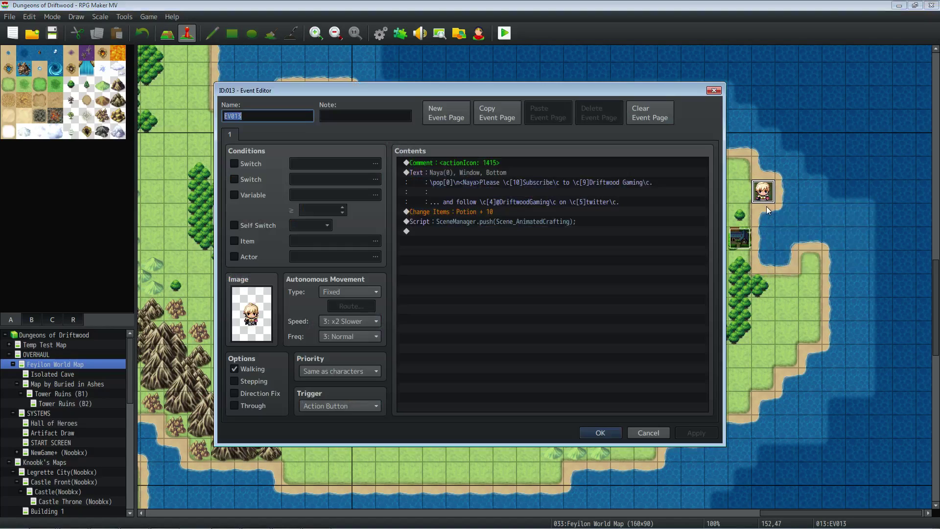
{"action": "left_click", "coordinate": [464, 213]}
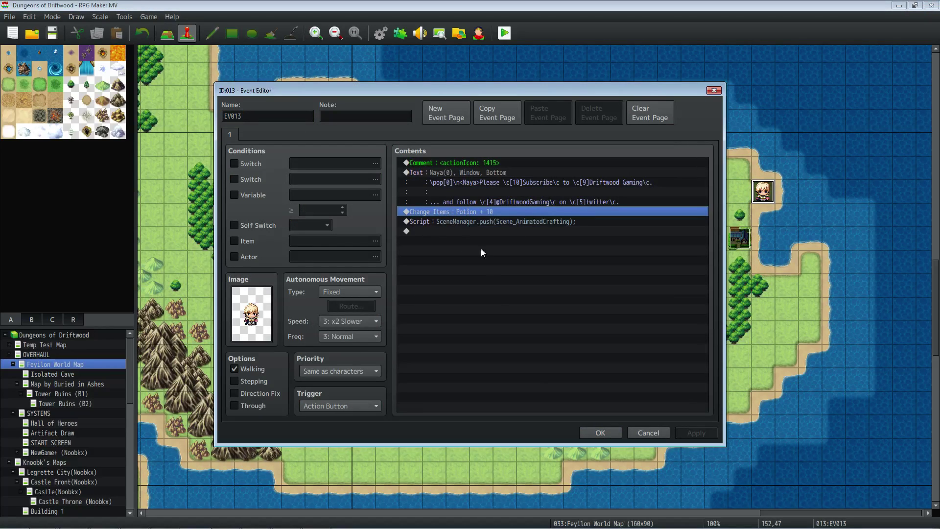
{"action": "left_click", "coordinate": [487, 222]}
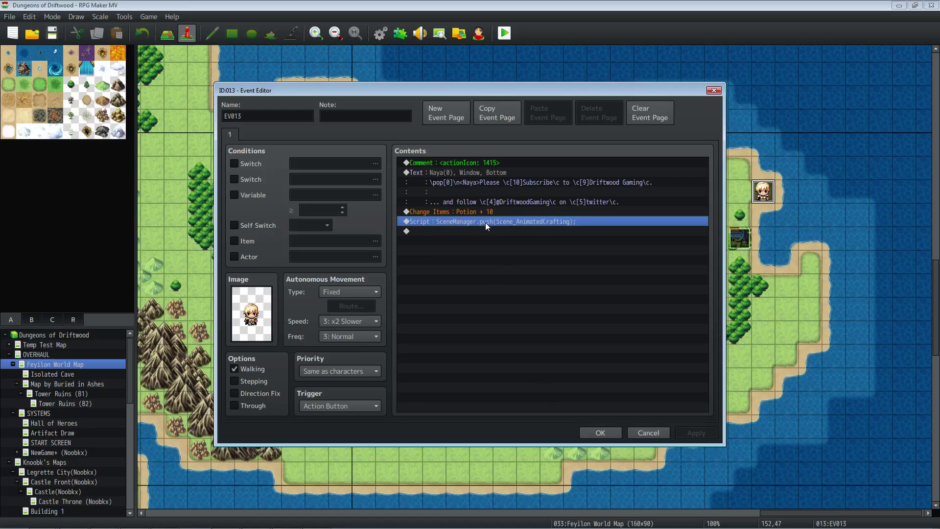
{"action": "left_click", "coordinate": [612, 432]}
{"action": "key", "text": "ctrl+s"}
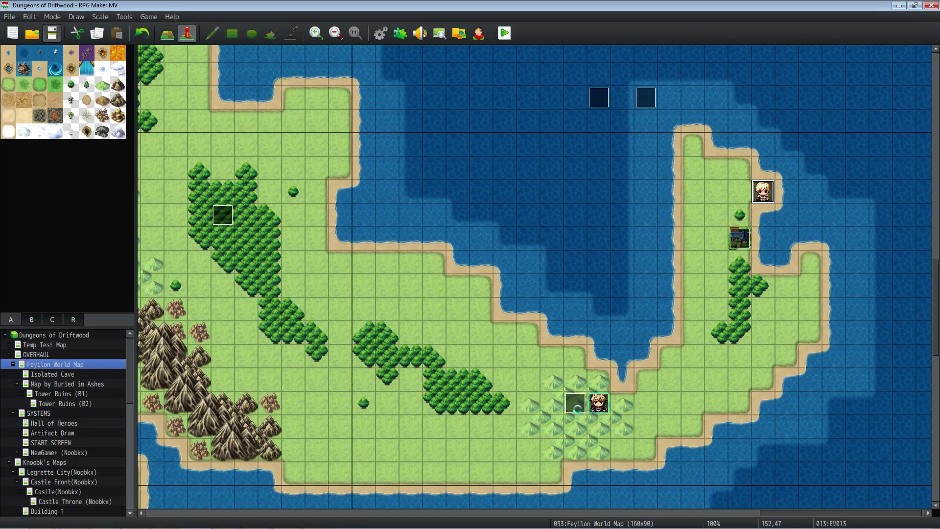
Move the player start beside the potion NPC and open the Initializing... event.
{"action": "left_click", "coordinate": [605, 399]}
{"action": "left_click_drag", "start_coordinate": [598, 403], "coordinate": [739, 191]}
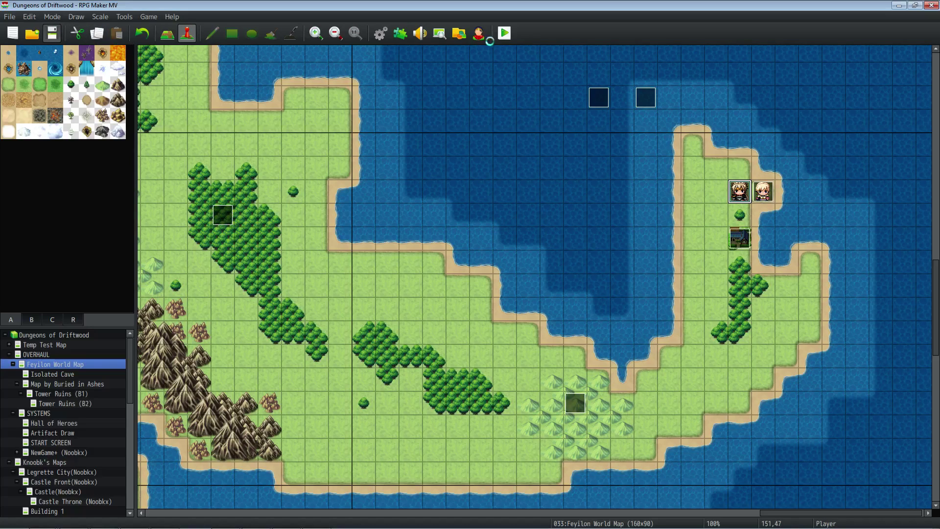
{"action": "right_click", "coordinate": [644, 102]}
{"action": "left_click", "coordinate": [664, 111]}
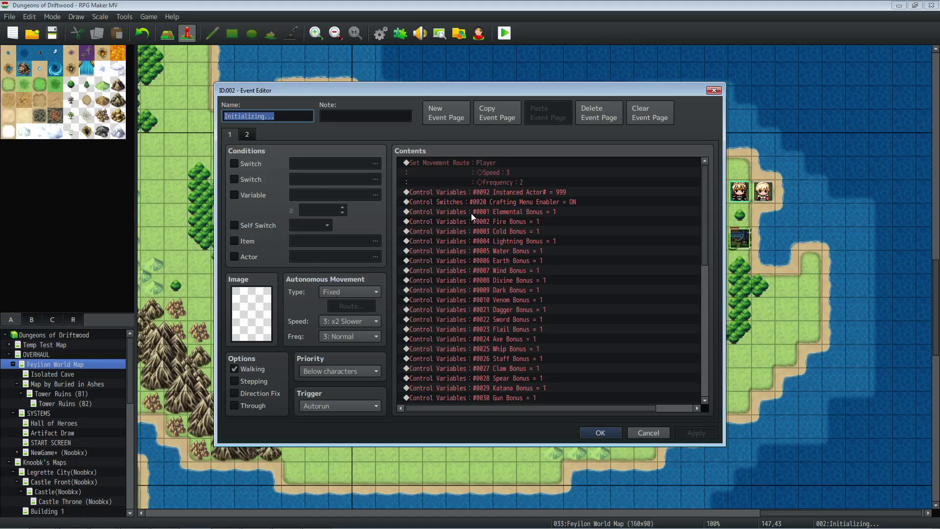
{"action": "left_click", "coordinate": [493, 195]}
{"action": "right_click", "coordinate": [488, 192]}
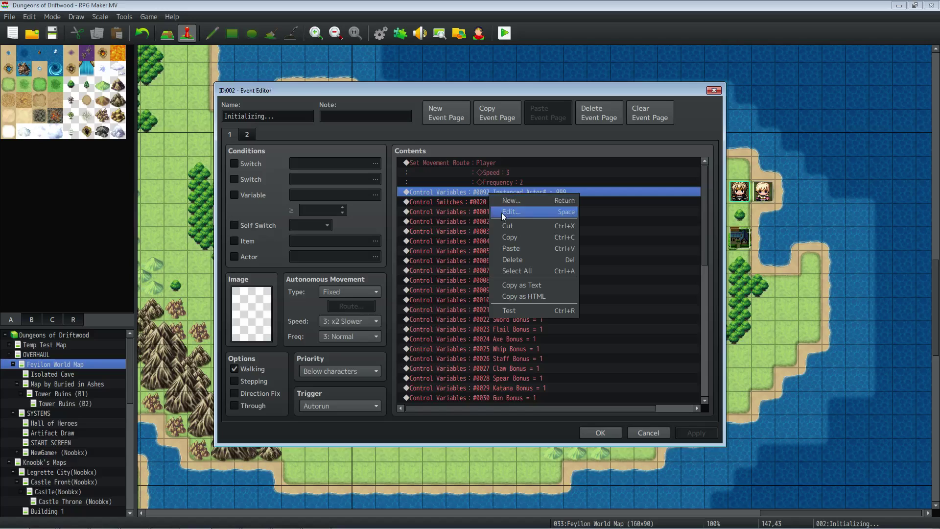
{"action": "left_click", "coordinate": [501, 212]}
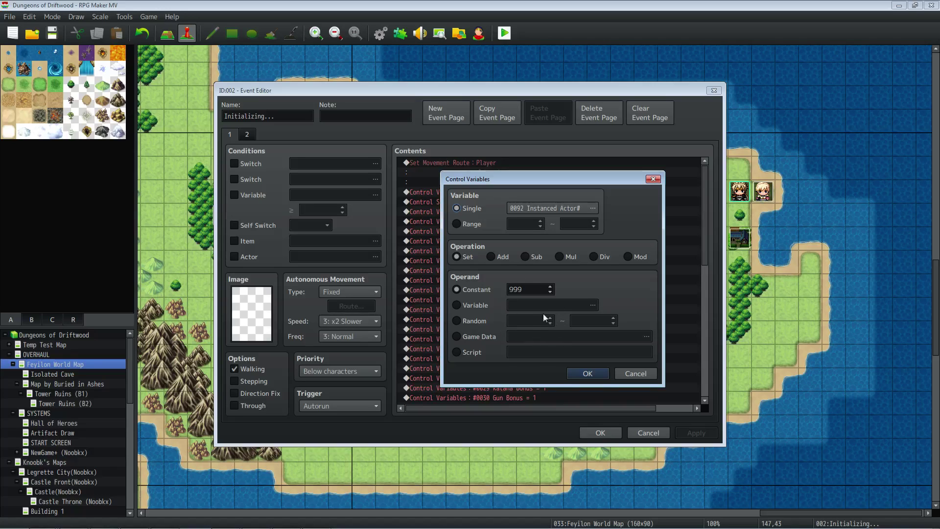
{"action": "left_click", "coordinate": [590, 371]}
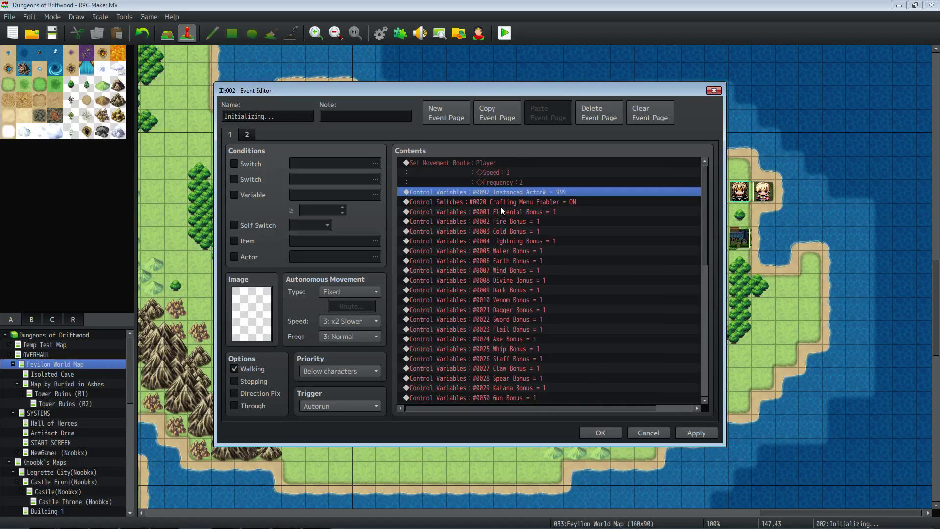
{"action": "scroll", "coordinate": [520, 236], "scroll_direction": "down", "scroll_amount": 1}
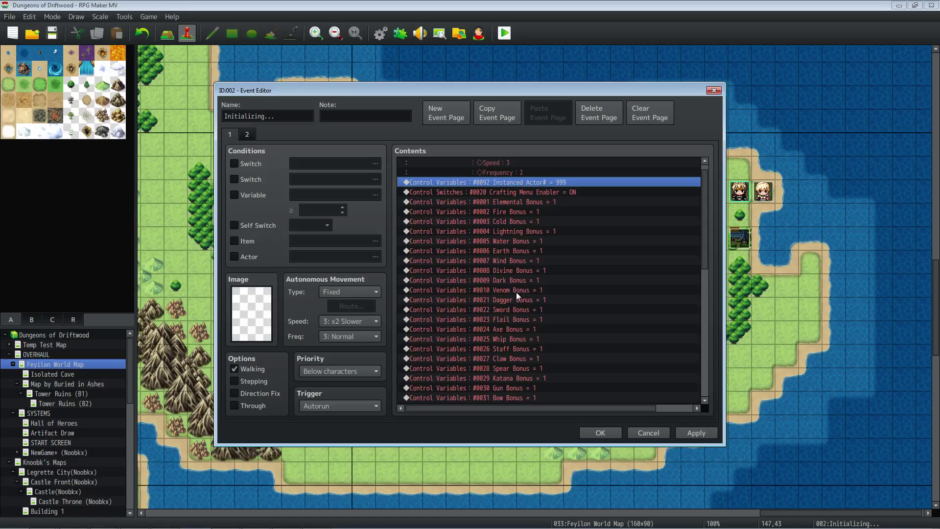
{"action": "scroll", "coordinate": [510, 295], "scroll_direction": "down", "scroll_amount": 9}
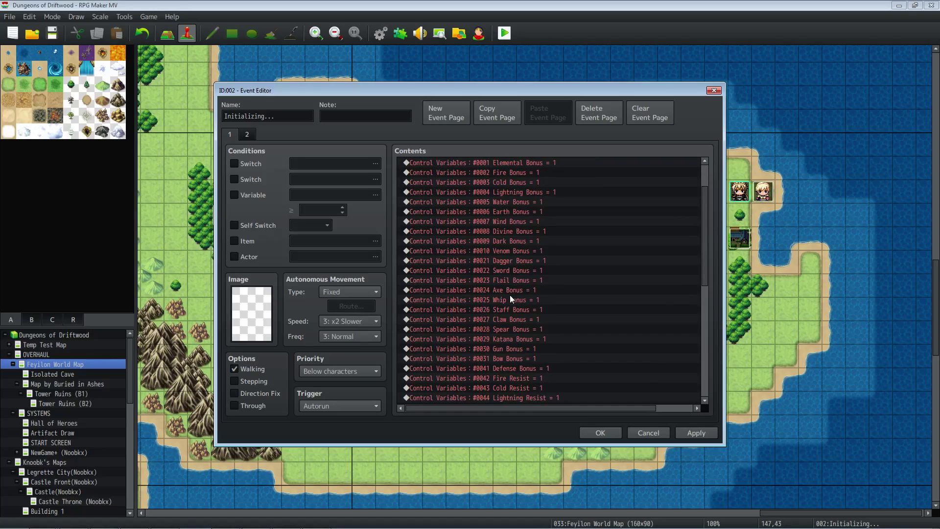